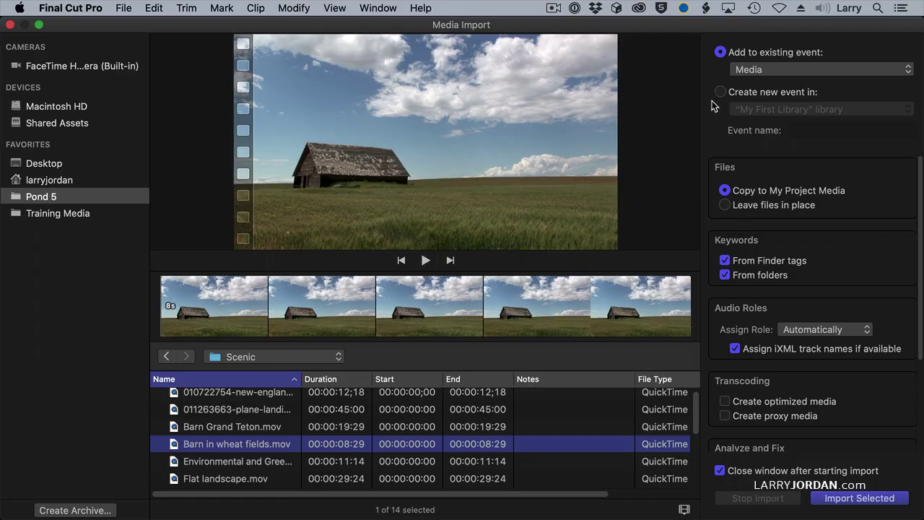
Keep Media as the destination event and choose Leave files in place
left_click(826, 70)
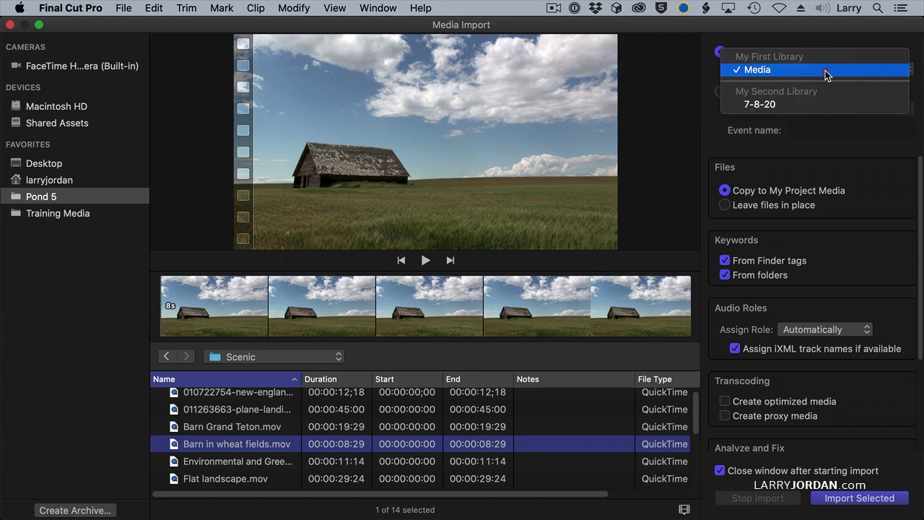
left_click(819, 73)
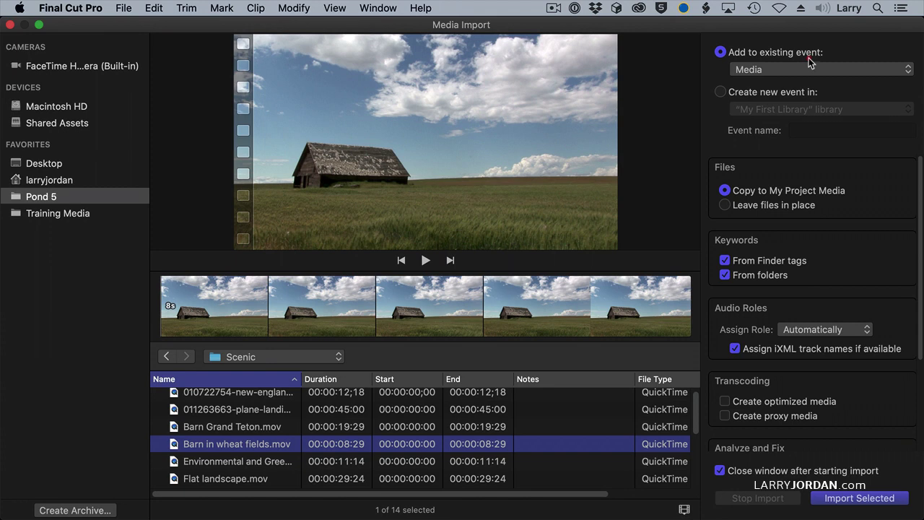
left_click(763, 95)
left_click(757, 110)
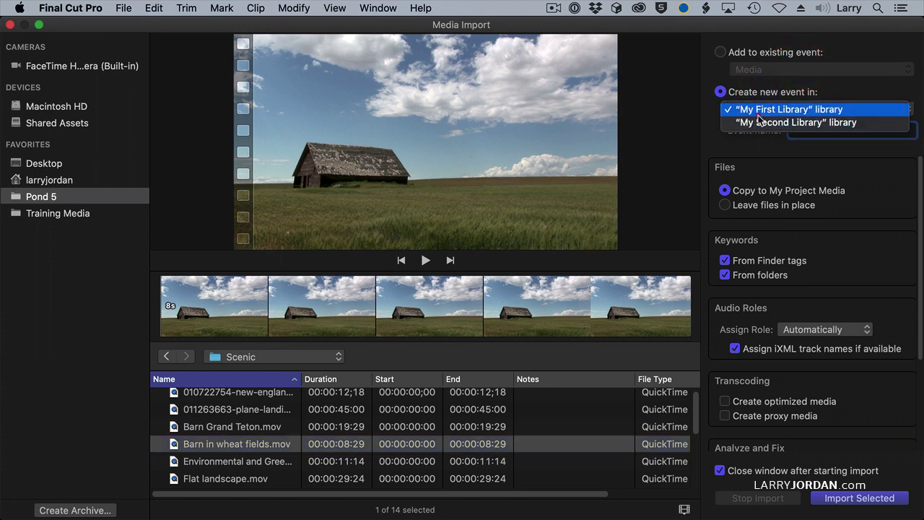
left_click(763, 110)
left_click(721, 54)
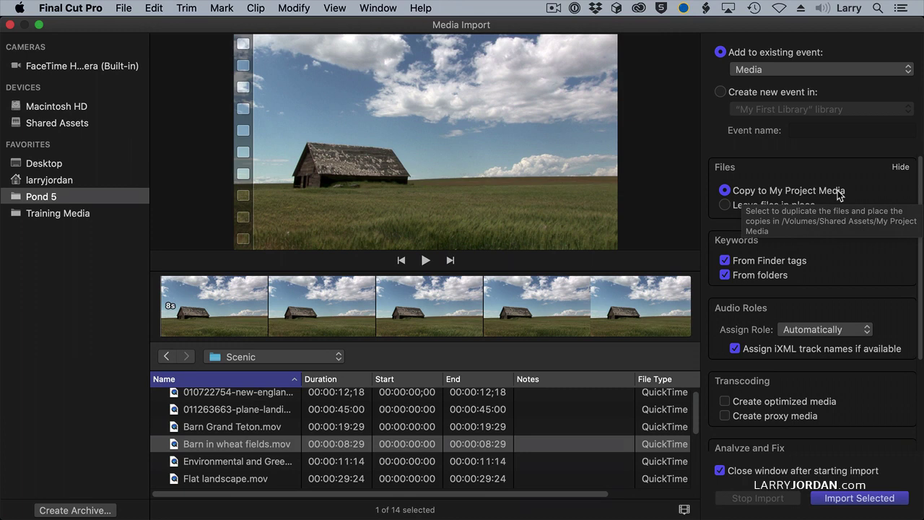
left_click(725, 205)
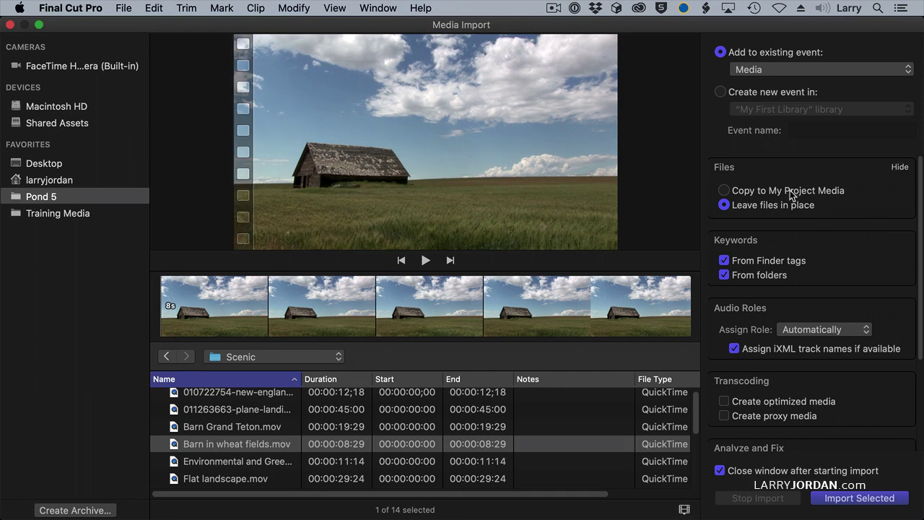
Switch the Files option back to Copy to My Project Media
left_click(725, 192)
left_click(760, 204)
left_click(764, 196)
Turn off From Finder tags keywords and enable Create optimized media and Create proxy media
left_click(725, 262)
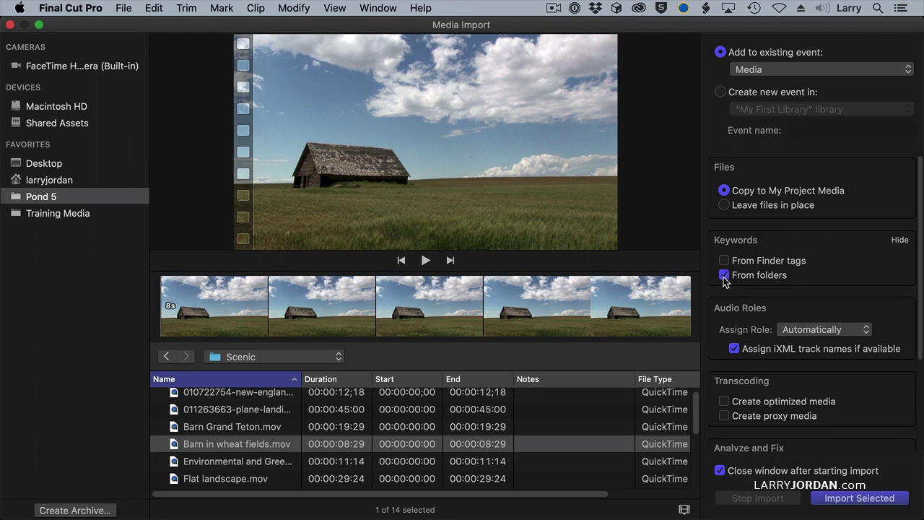
scroll(723, 276, "down", 3)
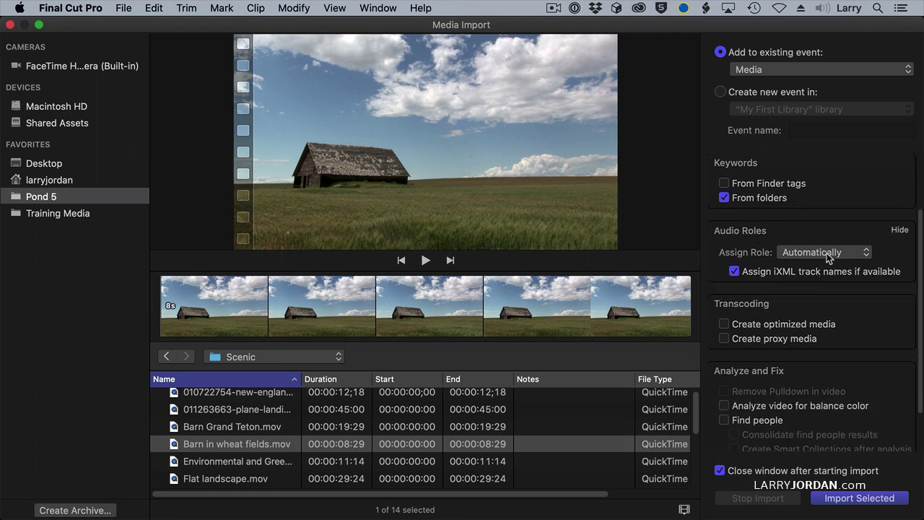
scroll(815, 279, "down", 2)
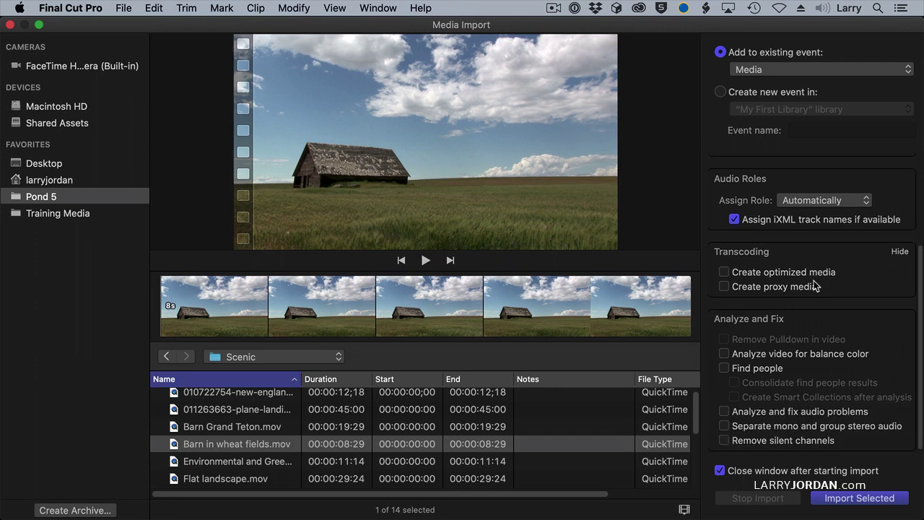
left_click(723, 272)
left_click(727, 286)
Check Analyze and fix audio problems, Separate mono and group stereo audio, and Remove silent channels
left_click(725, 410)
left_click(724, 425)
left_click(725, 442)
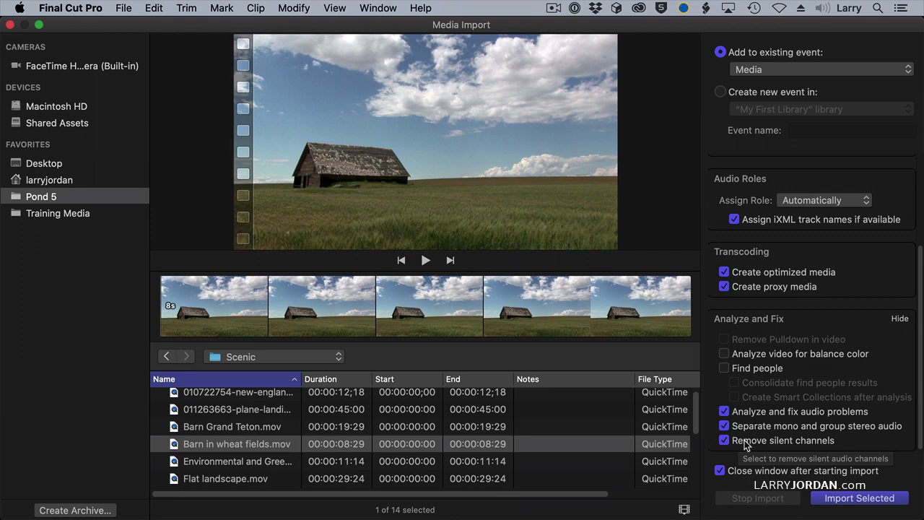
Disable proxy media and import the church, two barn and Icebergs clips into Media
left_click(724, 286)
scroll(299, 444, "up", 1)
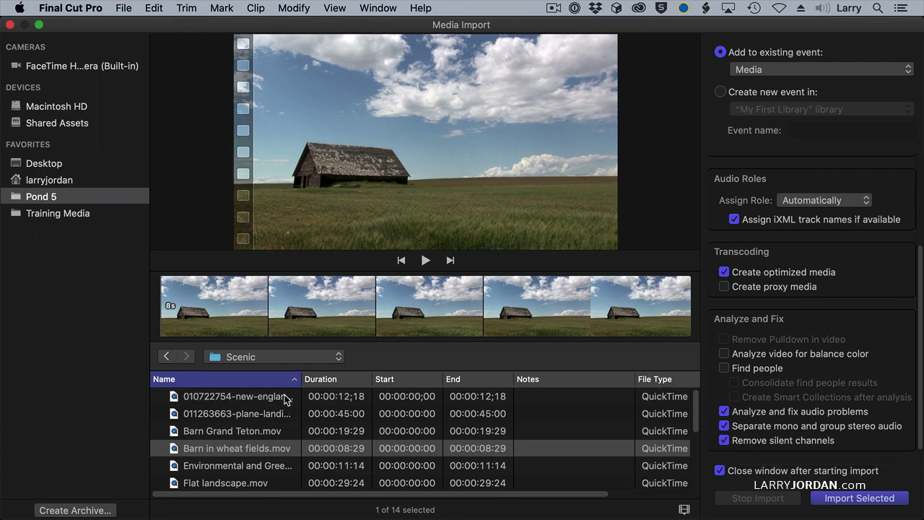
left_click(285, 400)
left_click(269, 431, "super")
scroll(265, 442, "down", 1)
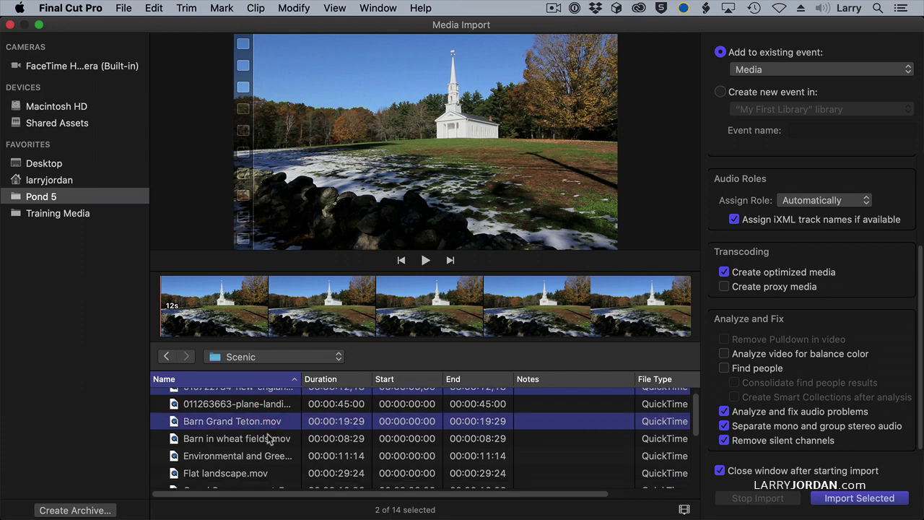
left_click(256, 441, "super")
scroll(256, 449, "down", 2)
left_click(244, 476, "super")
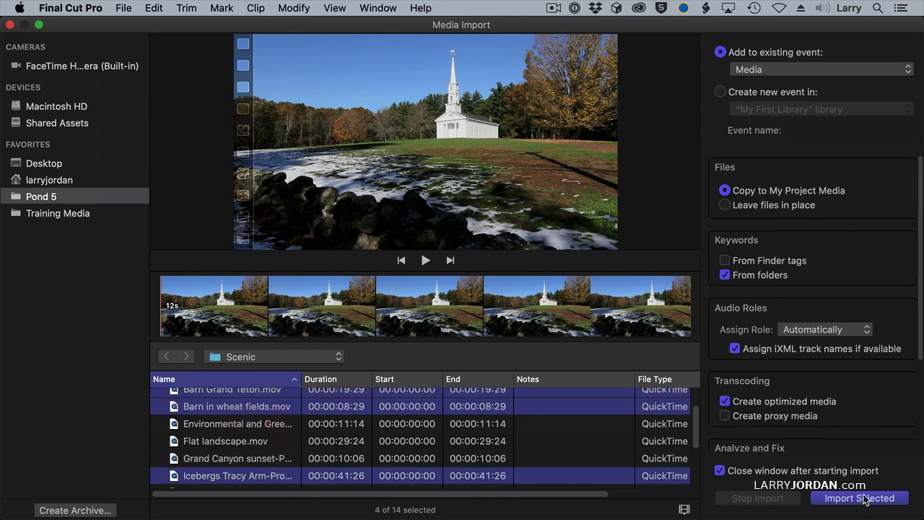
left_click(859, 498)
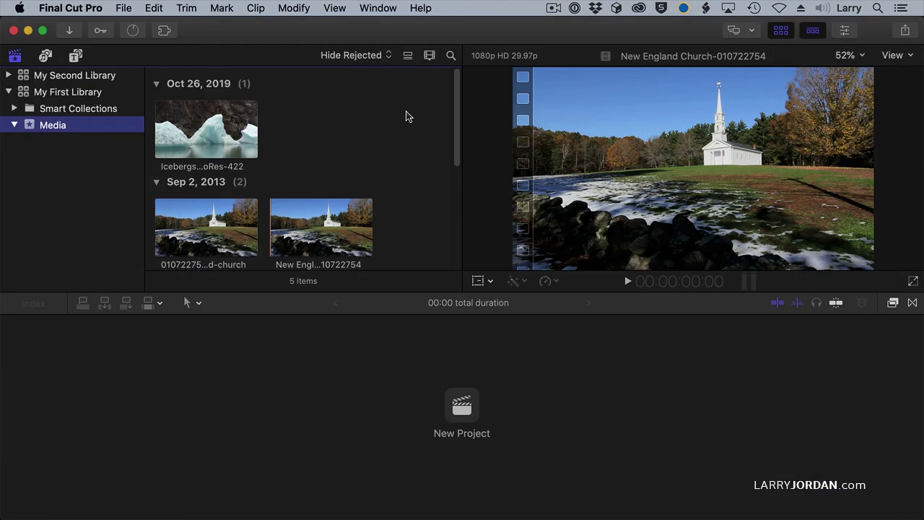
scroll(347, 130, "down", 5)
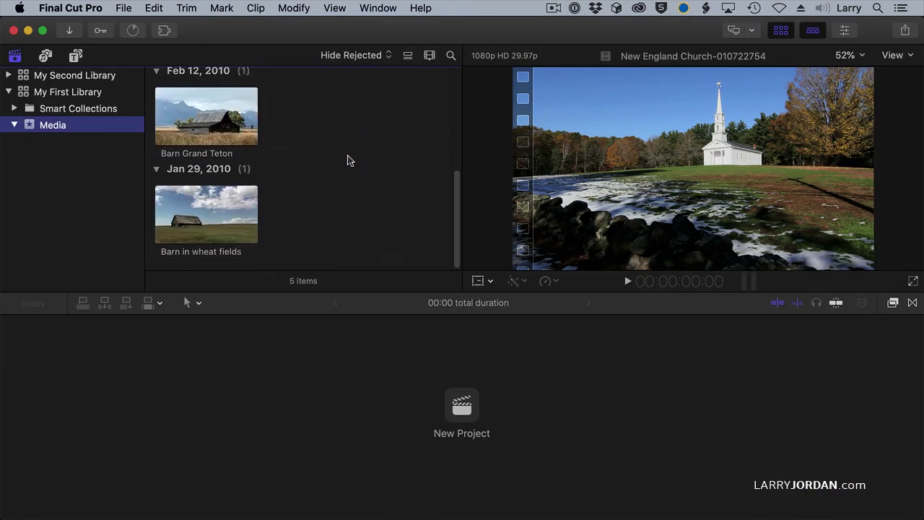
scroll(346, 159, "up", 5)
left_click(189, 137)
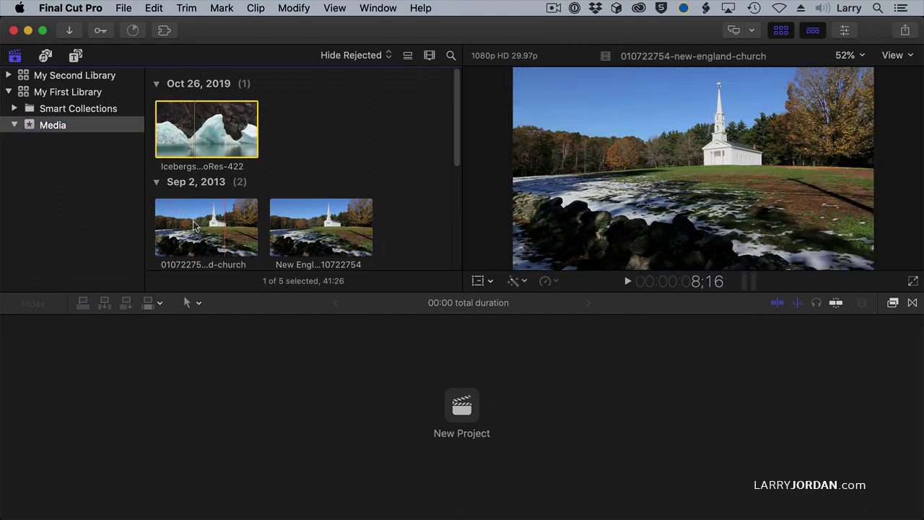
scroll(195, 217, "down", 4)
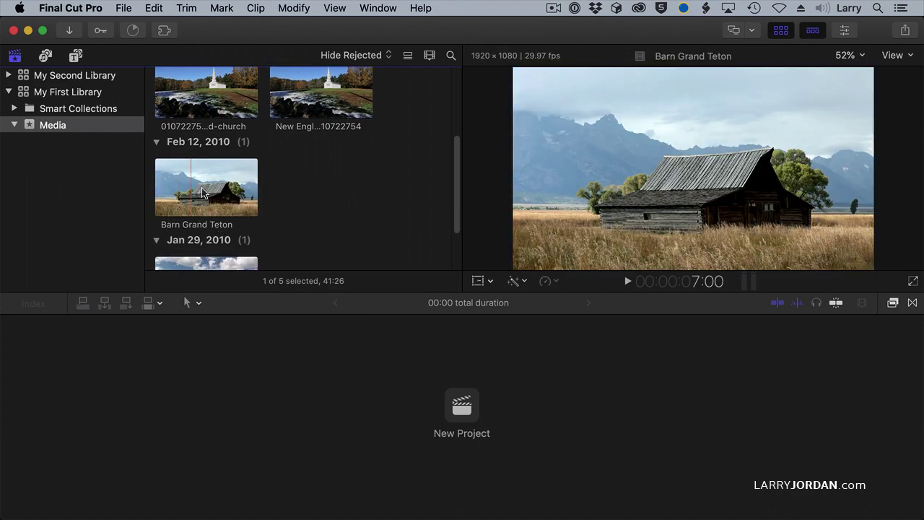
scroll(205, 260, "down", 2)
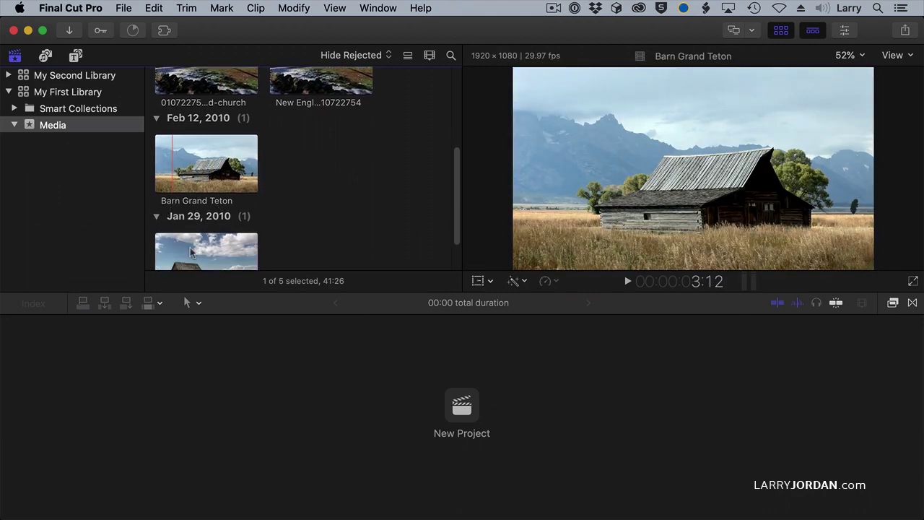
scroll(185, 242, "down", 1)
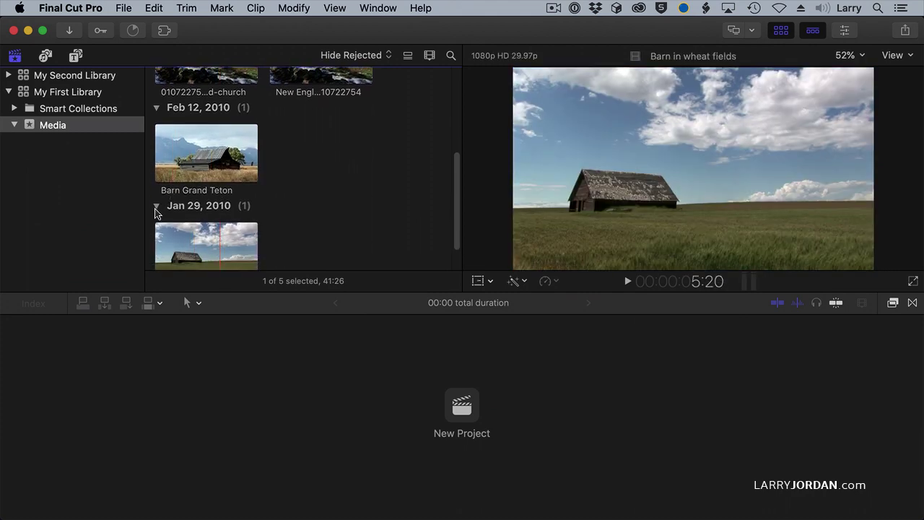